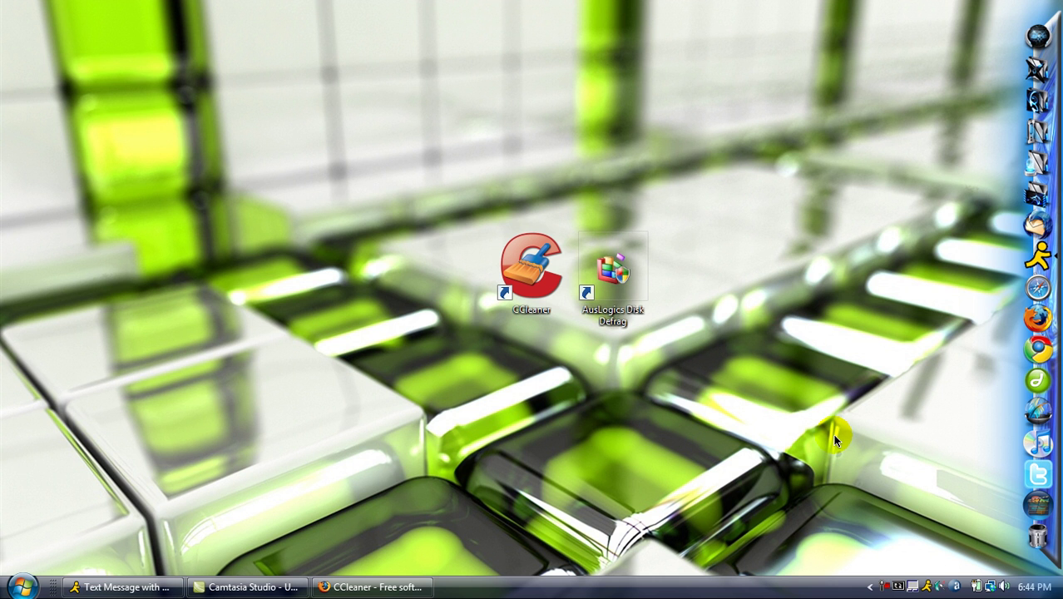
# - Switch between the CCleaner and Auslogics Disk Defrag download pages in the browser
pyautogui.click(341, 408)
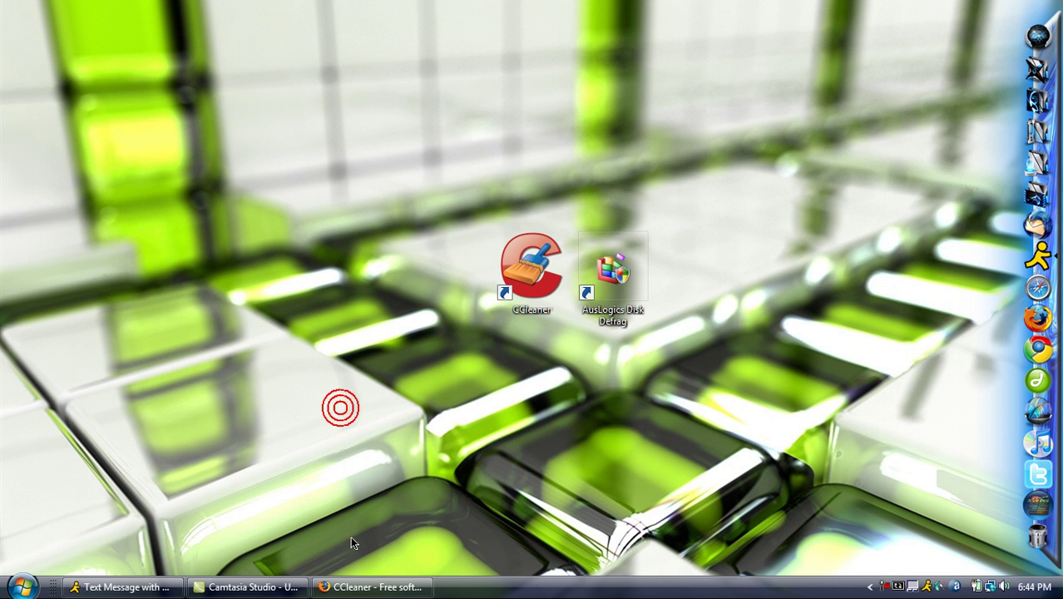
pyautogui.click(350, 587)
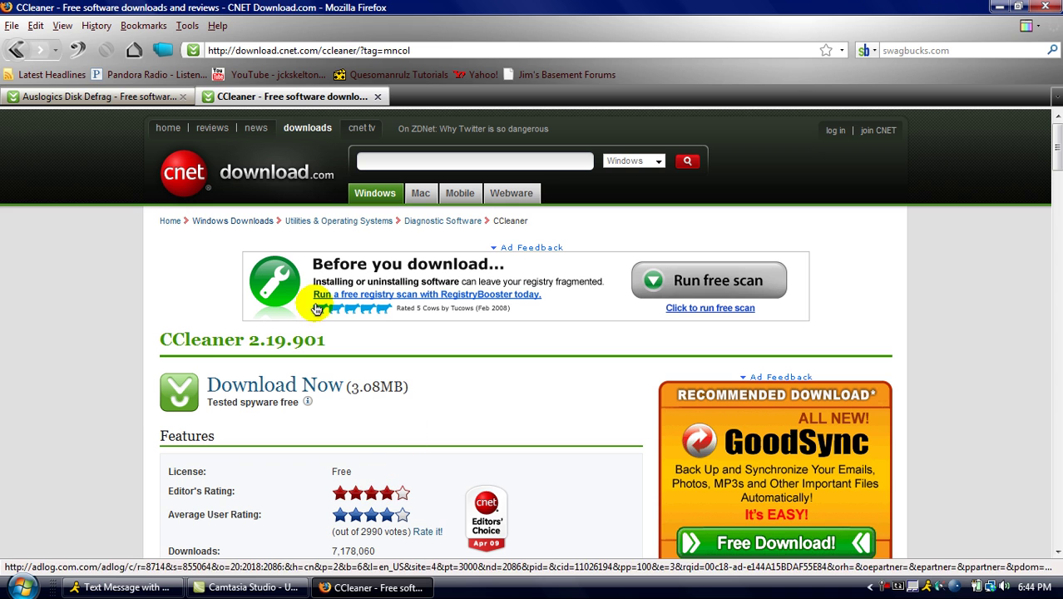
pyautogui.click(108, 96)
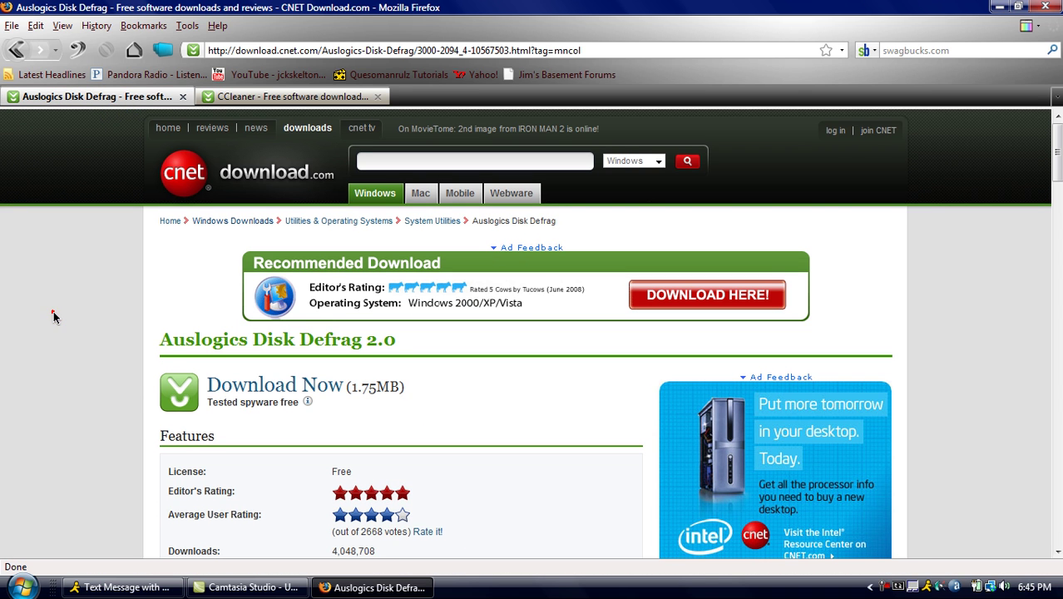
pyautogui.click(52, 313)
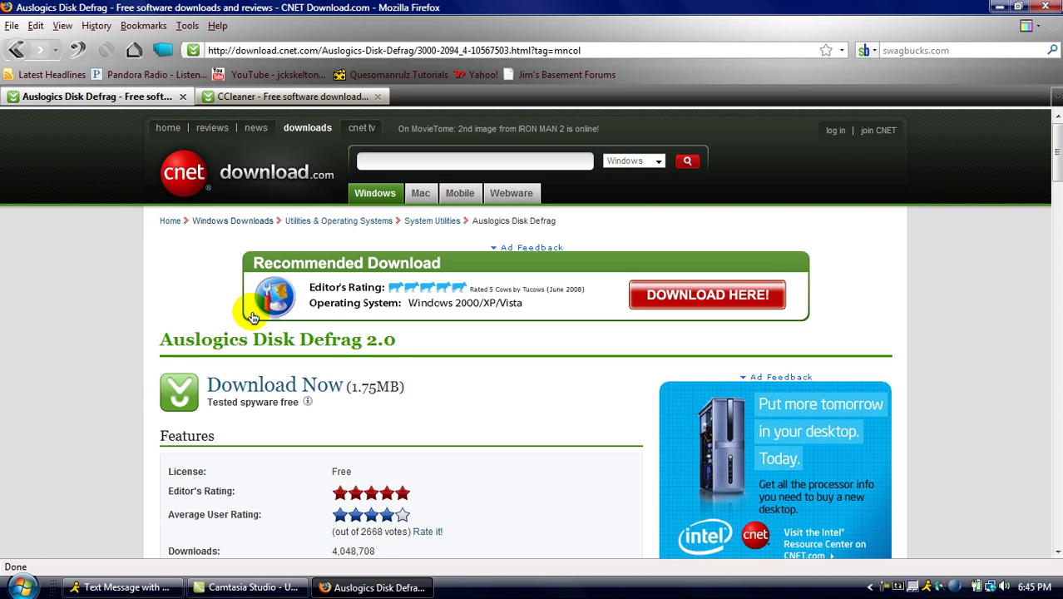
pyautogui.hotkey('ctrl', 'Tab')
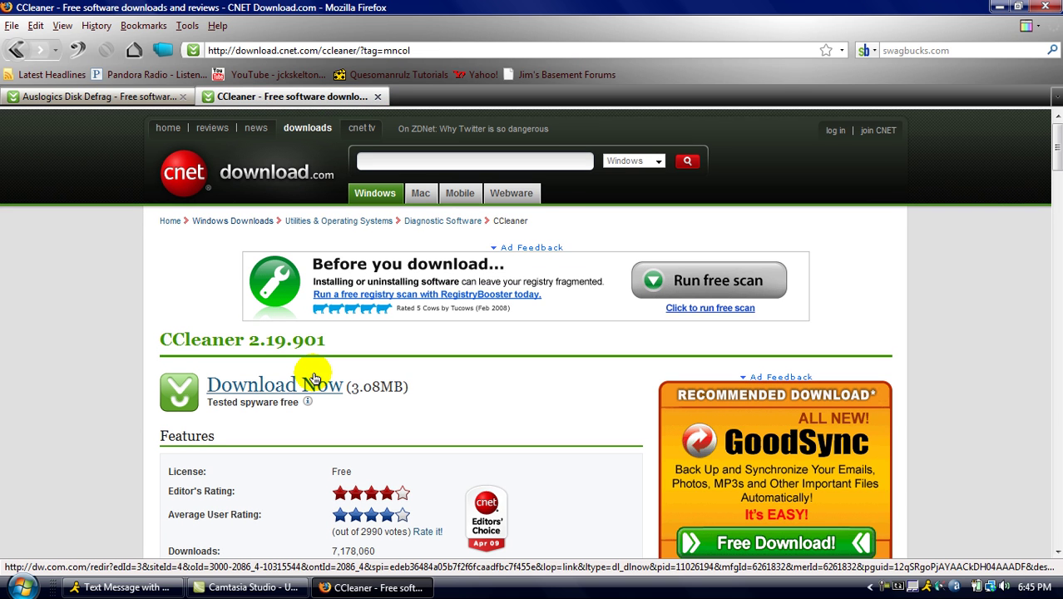
pyautogui.click(105, 99)
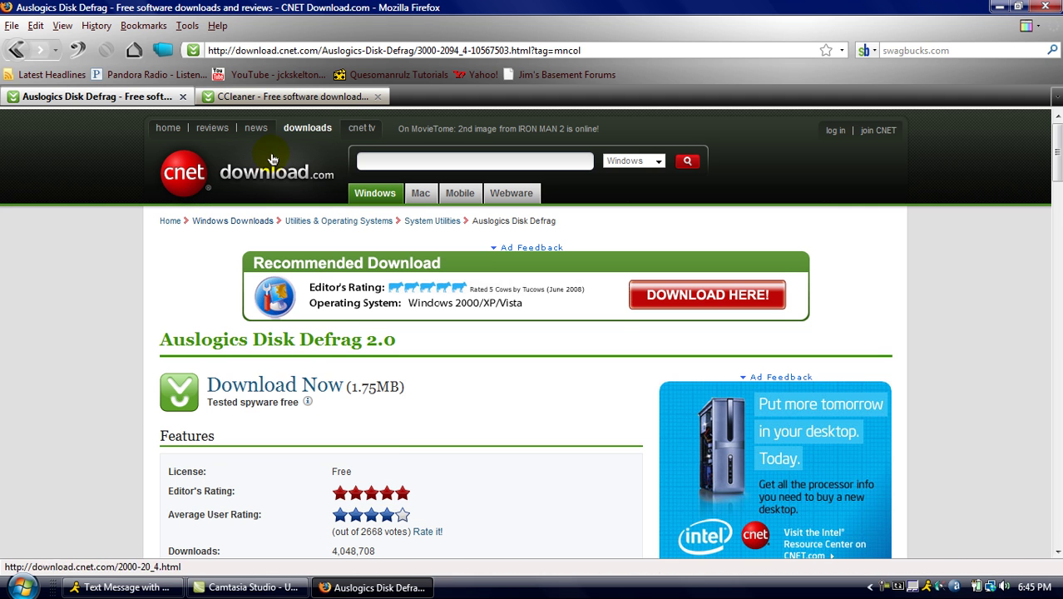
pyautogui.click(355, 98)
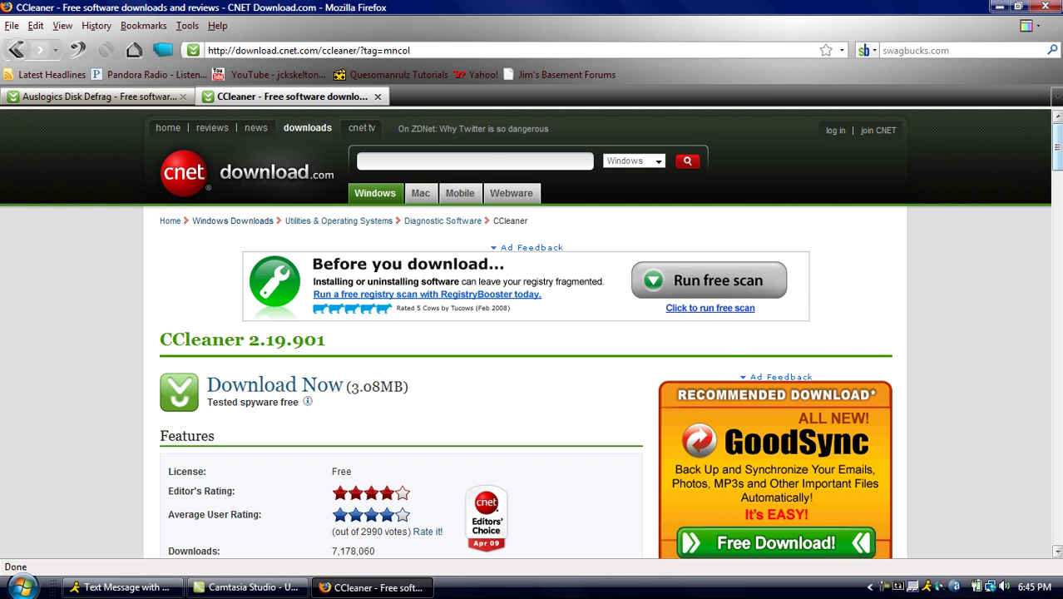
# - Minimize the browser, launch CCleaner from its desktop shortcut and decline the 2.19.901 update
pyautogui.click(999, 7)
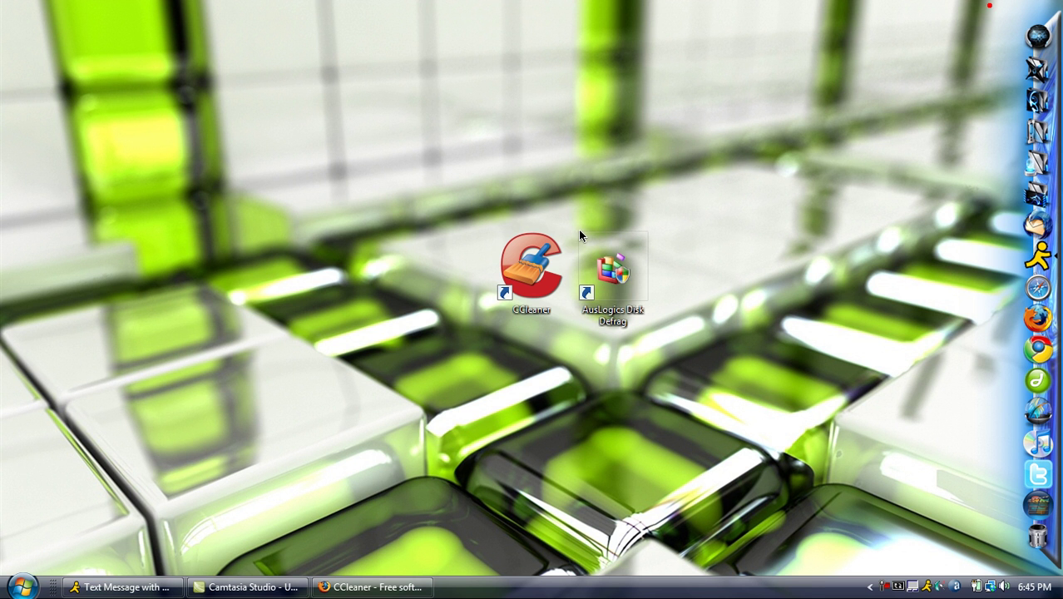
pyautogui.moveTo(536, 331); pyautogui.dragTo(738, 289)
pyautogui.click(530, 414)
pyautogui.click(542, 278)
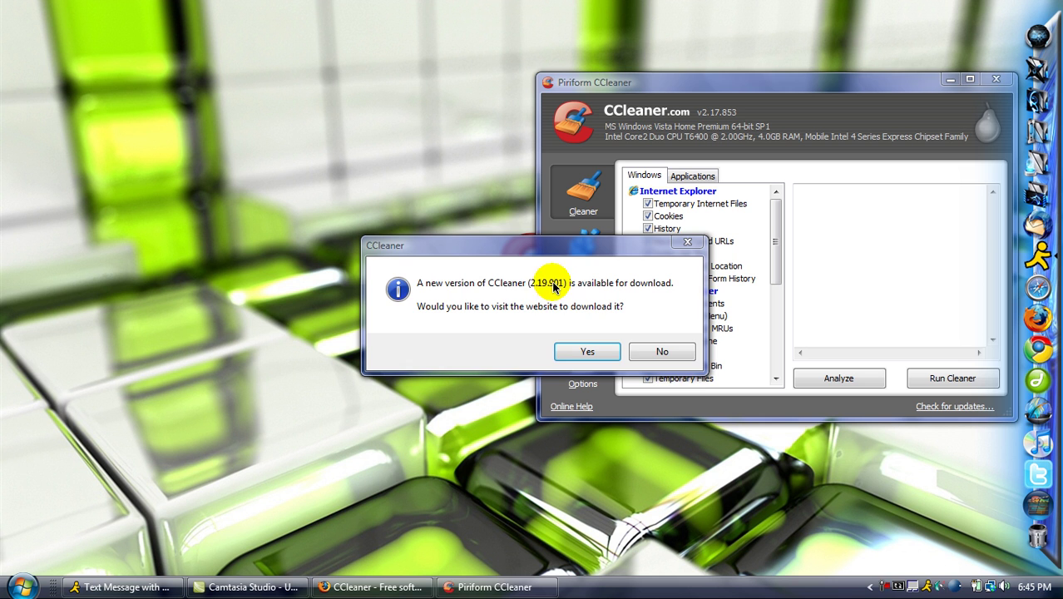
pyautogui.click(657, 351)
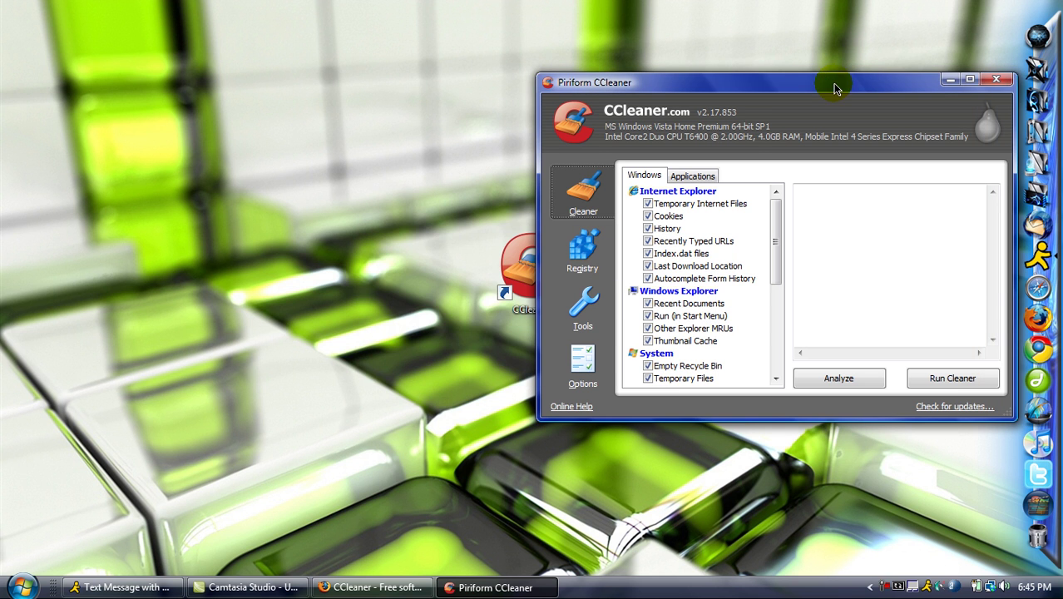
# - Move the CCleaner window toward the screen centre and show the Applications cleaning list
pyautogui.moveTo(835, 89); pyautogui.dragTo(554, 107)
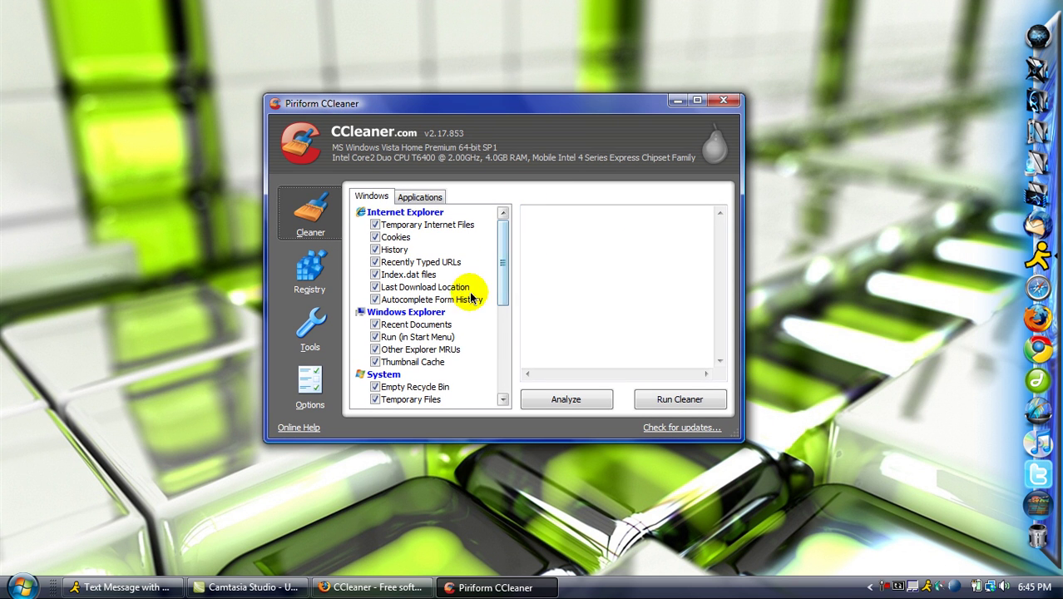
pyautogui.moveTo(502, 290); pyautogui.dragTo(498, 216)
pyautogui.click(433, 197)
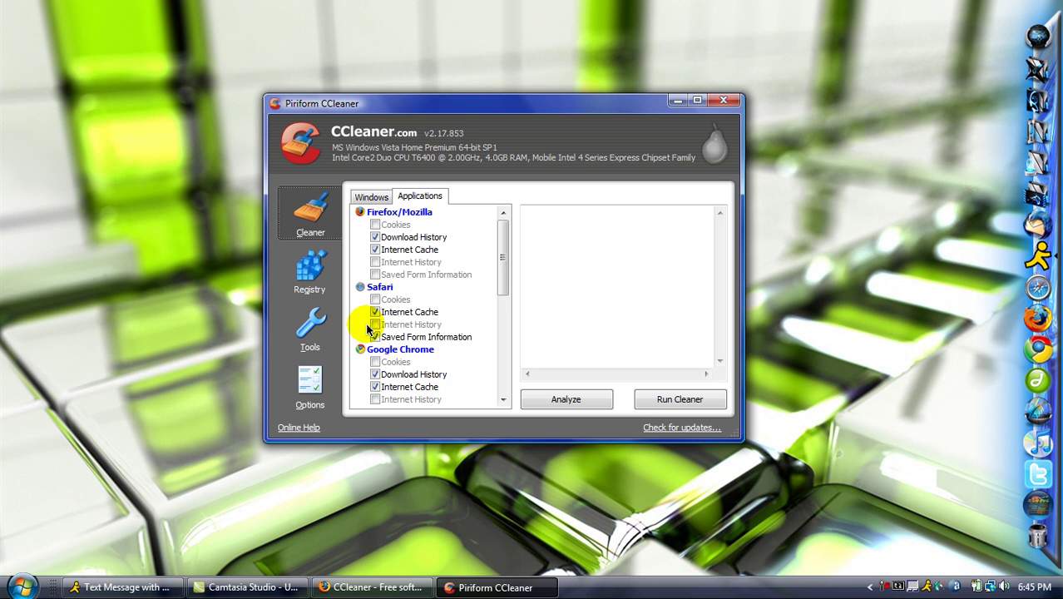
pyautogui.moveTo(499, 257); pyautogui.dragTo(508, 228)
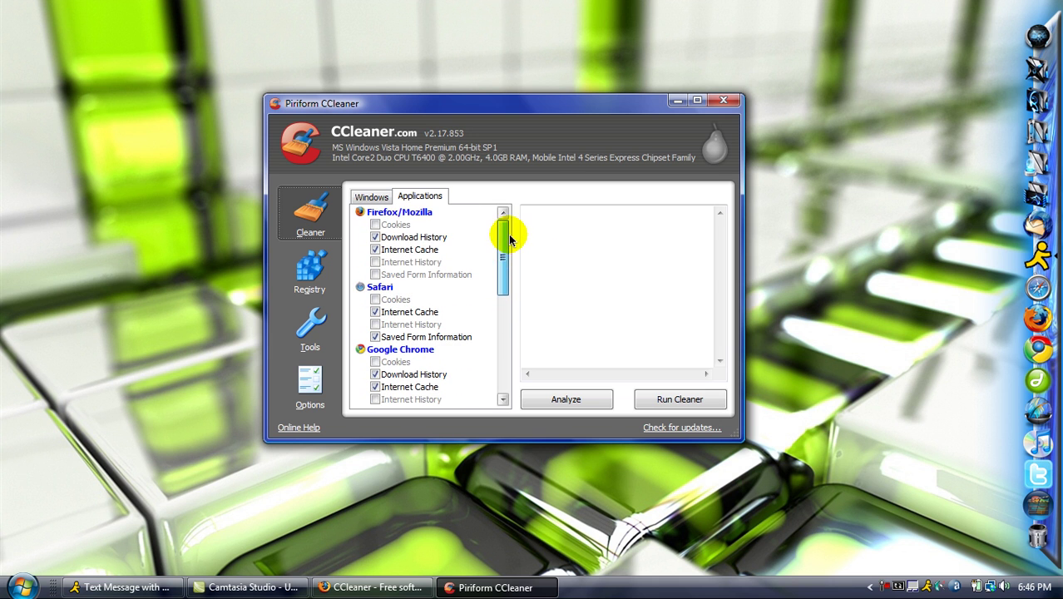
# - Tick cookies and internet history for Firefox, Safari and Chrome, plus Firefox and Chrome saved form data
pyautogui.click(375, 225)
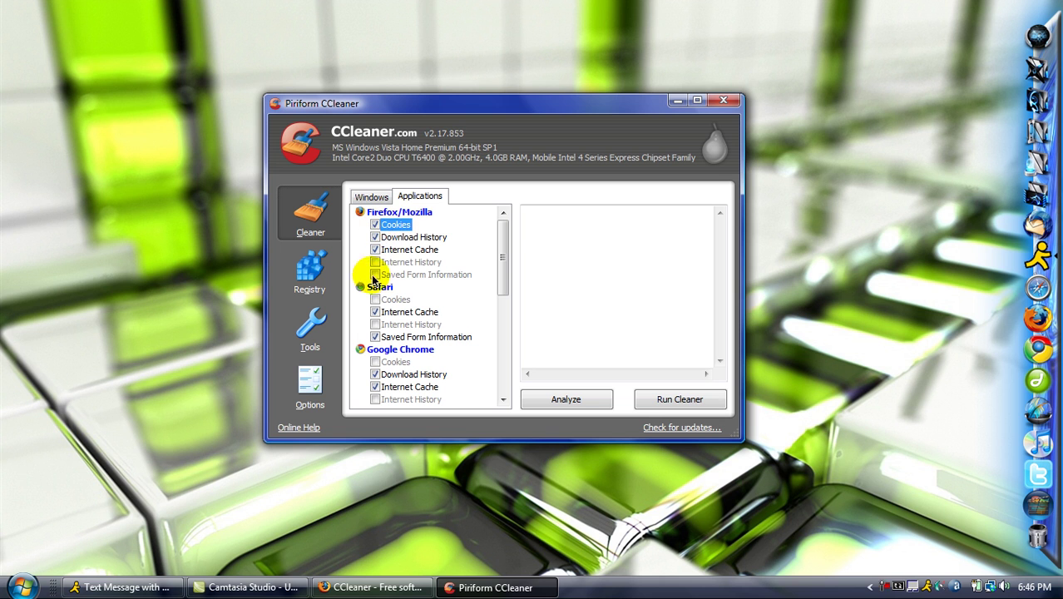
pyautogui.click(375, 262)
pyautogui.click(375, 274)
pyautogui.click(376, 300)
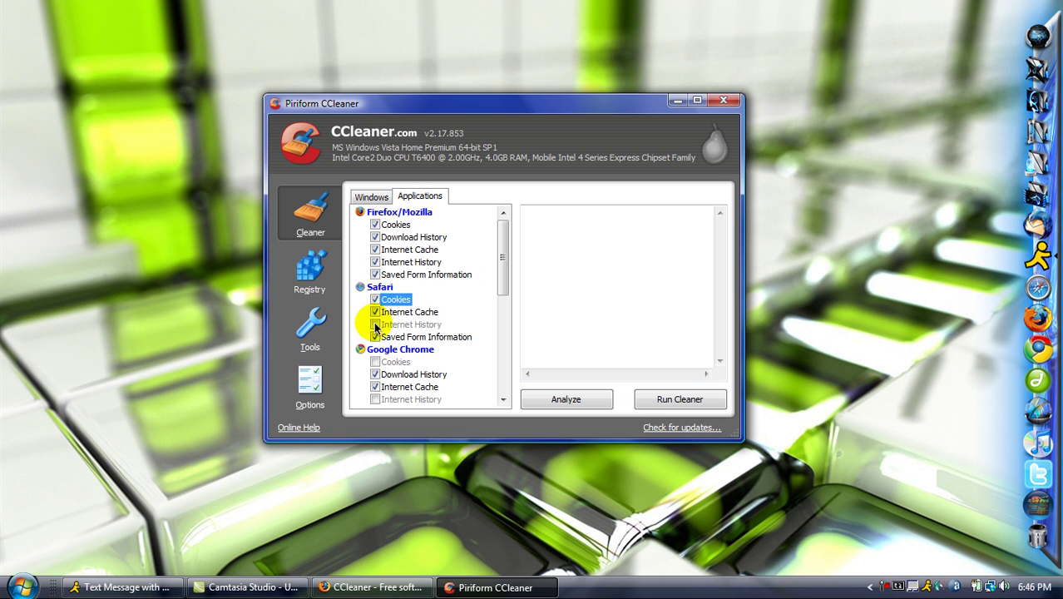
pyautogui.click(376, 324)
pyautogui.click(376, 362)
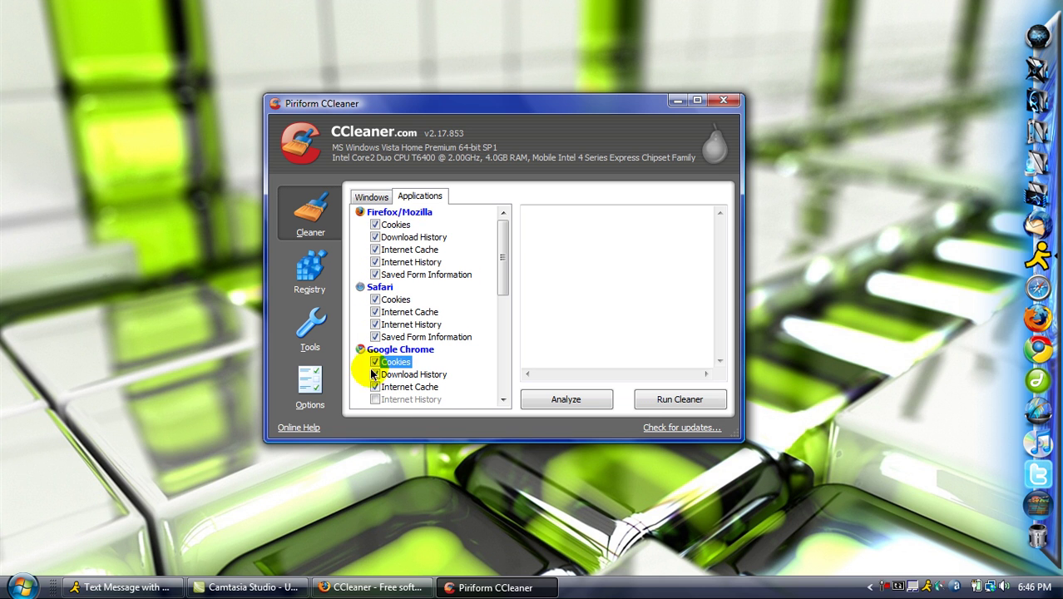
pyautogui.scroll(-2, 375, 391)
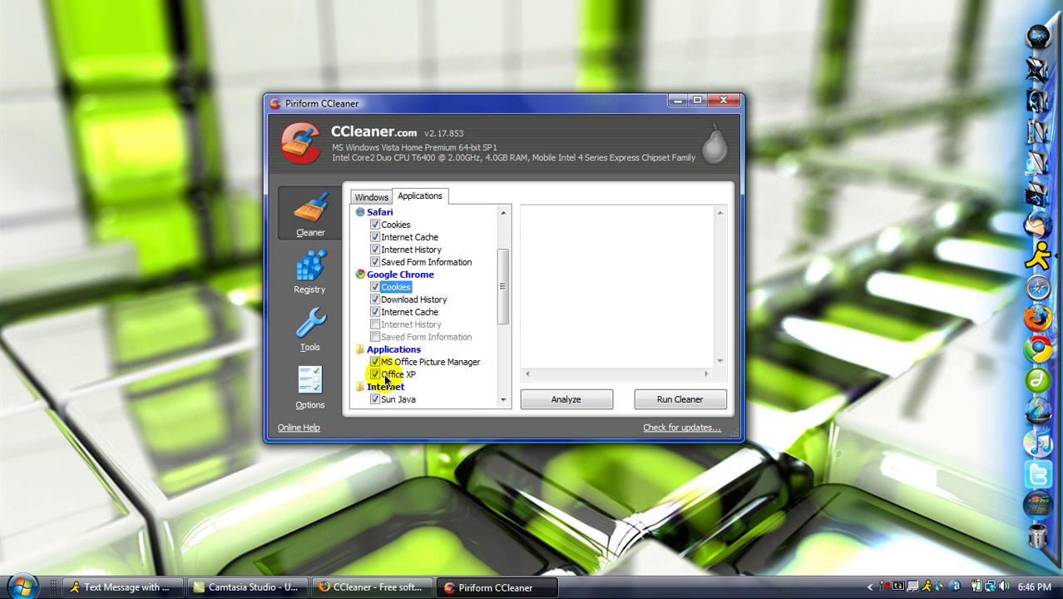
pyautogui.click(375, 325)
pyautogui.click(375, 337)
pyautogui.scroll(2, 439, 327)
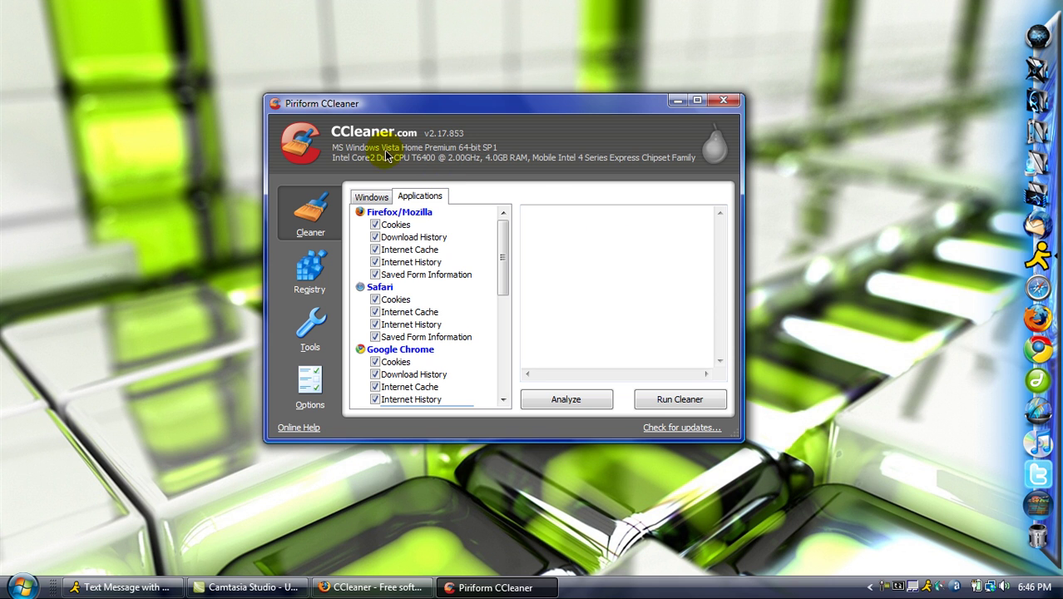
pyautogui.click(301, 262)
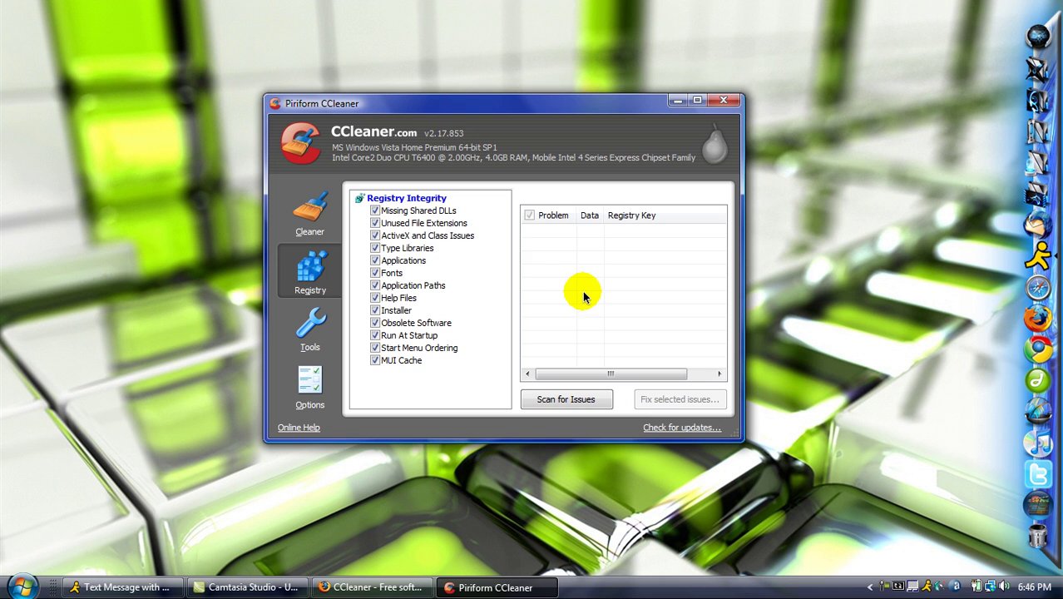
pyautogui.click(310, 212)
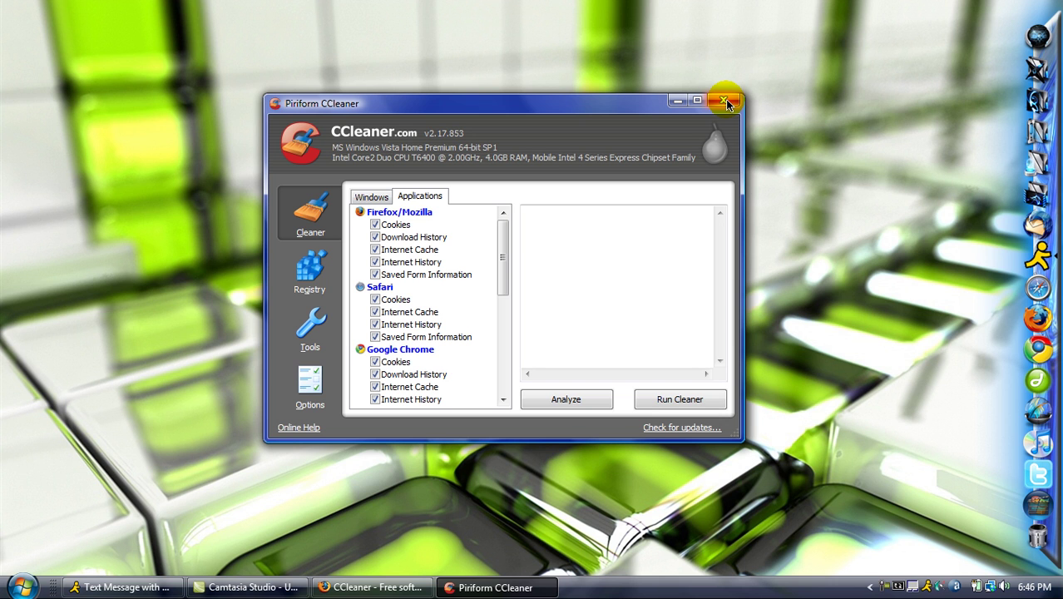
# - Close CCleaner and select the AusLogics Disk Defrag desktop shortcut
pyautogui.click(726, 101)
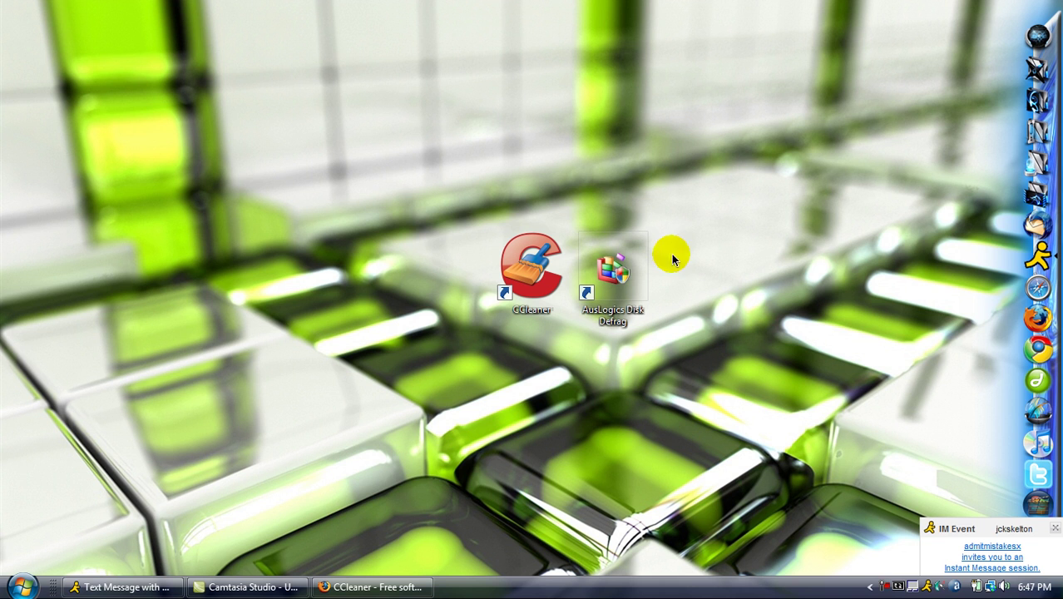
pyautogui.click(615, 268)
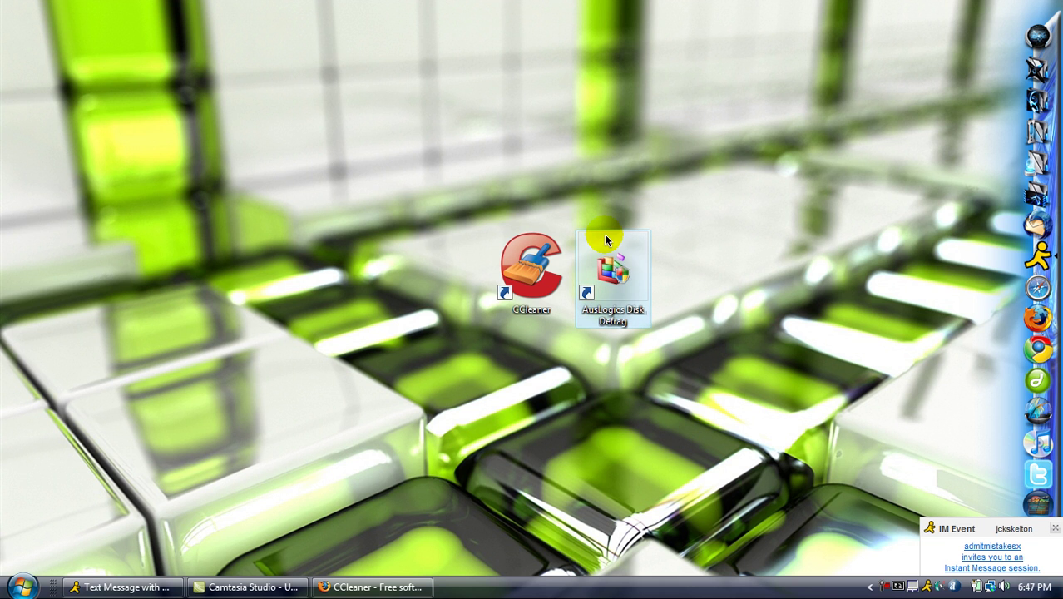
pyautogui.moveTo(604, 233); pyautogui.dragTo(559, 380)
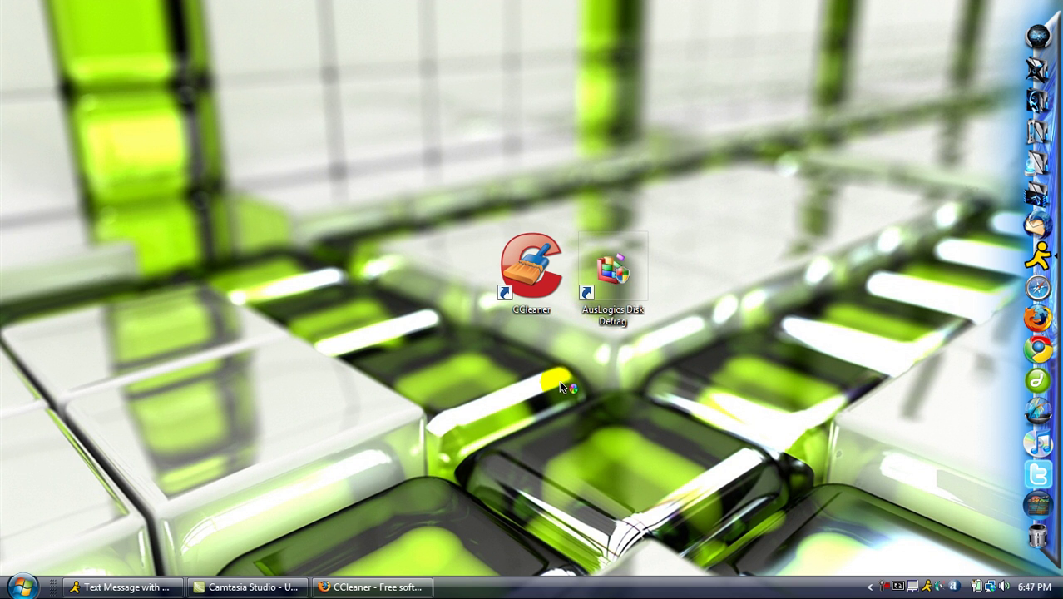
# - Launch Auslogics Disk Defrag, start defragmenting drive C:, then stop it early and confirm
pyautogui.press('Return')
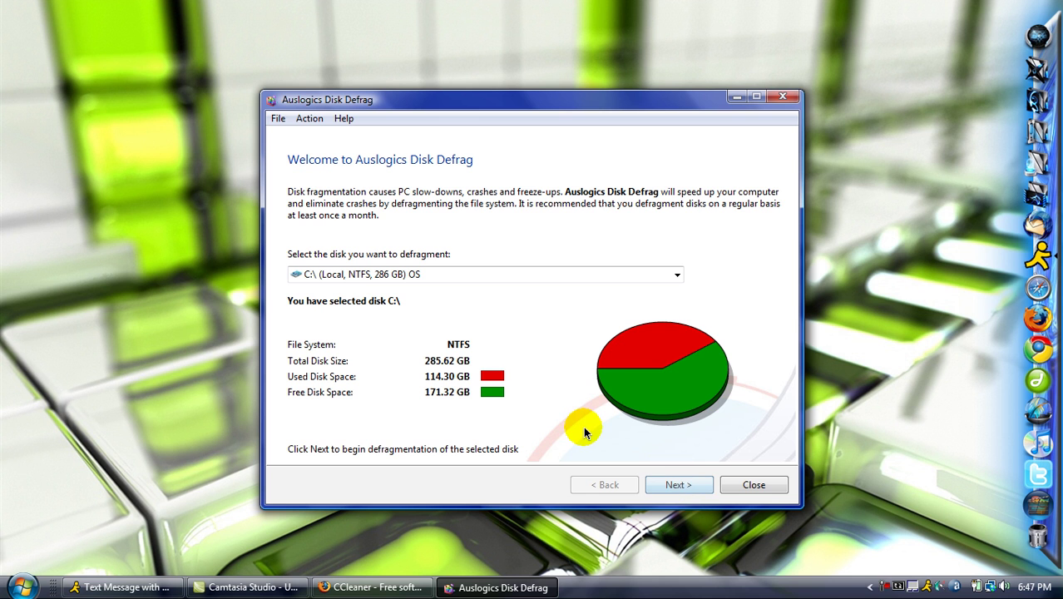
pyautogui.press('Return')
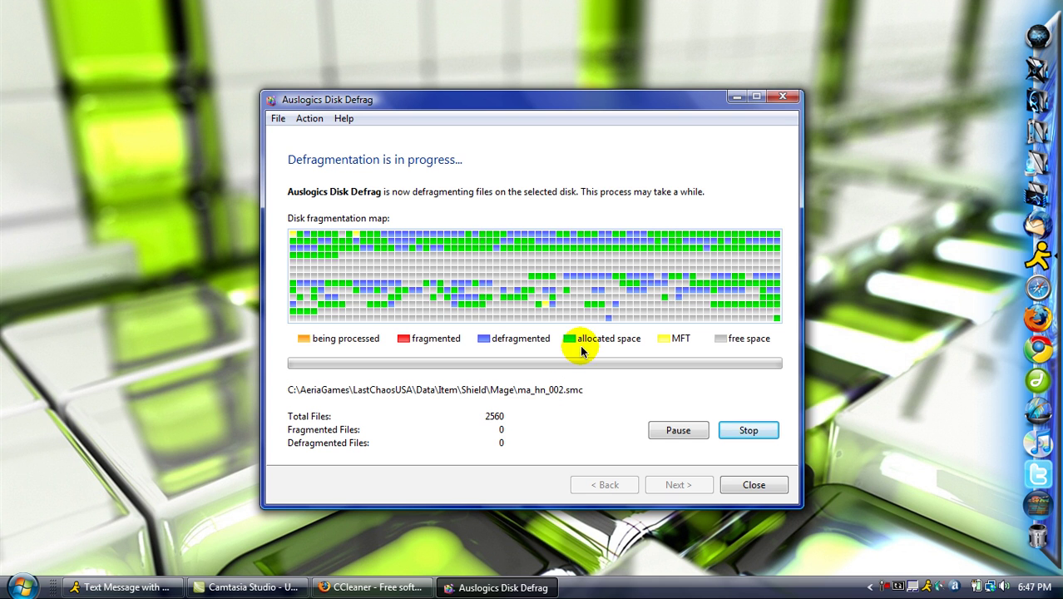
pyautogui.click(740, 431)
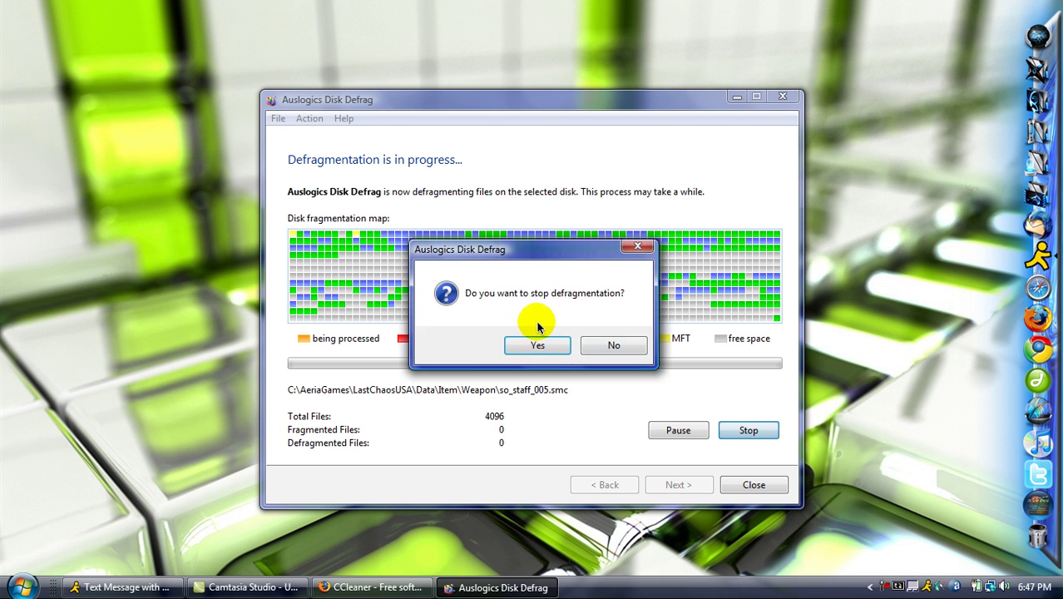
pyautogui.click(535, 341)
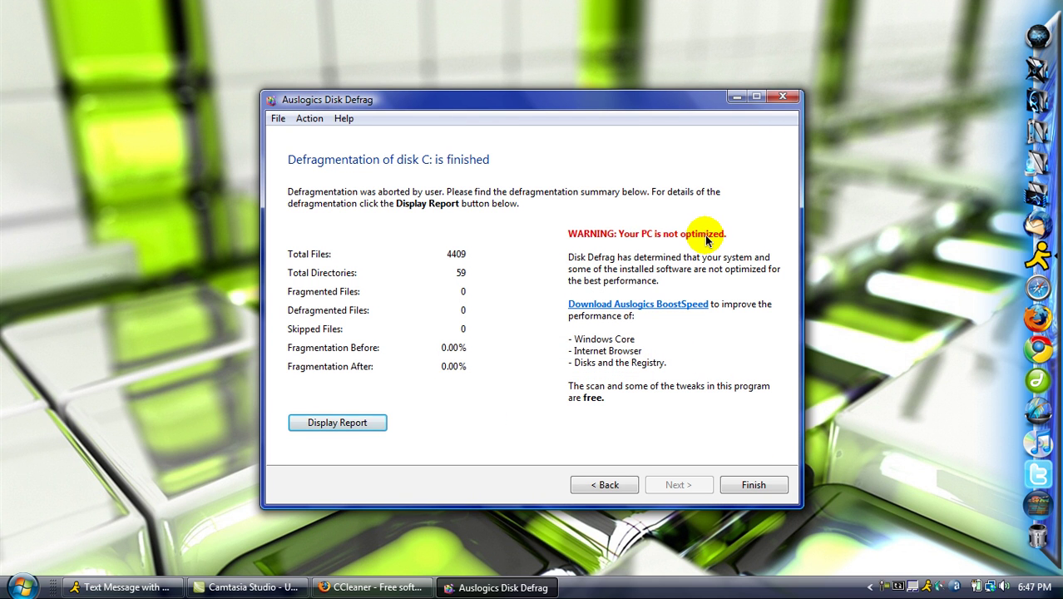
# - Close the Auslogics Disk Defrag summary window
pyautogui.click(780, 97)
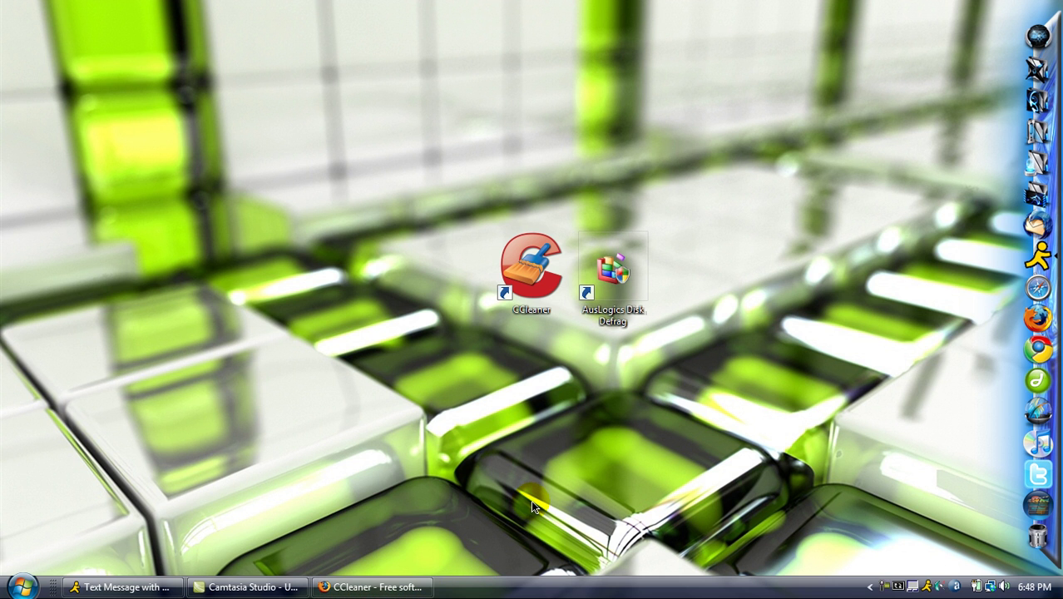
# - Restore Firefox and show the Auslogics Disk Defrag 2.0 download page tab
pyautogui.click(402, 576)
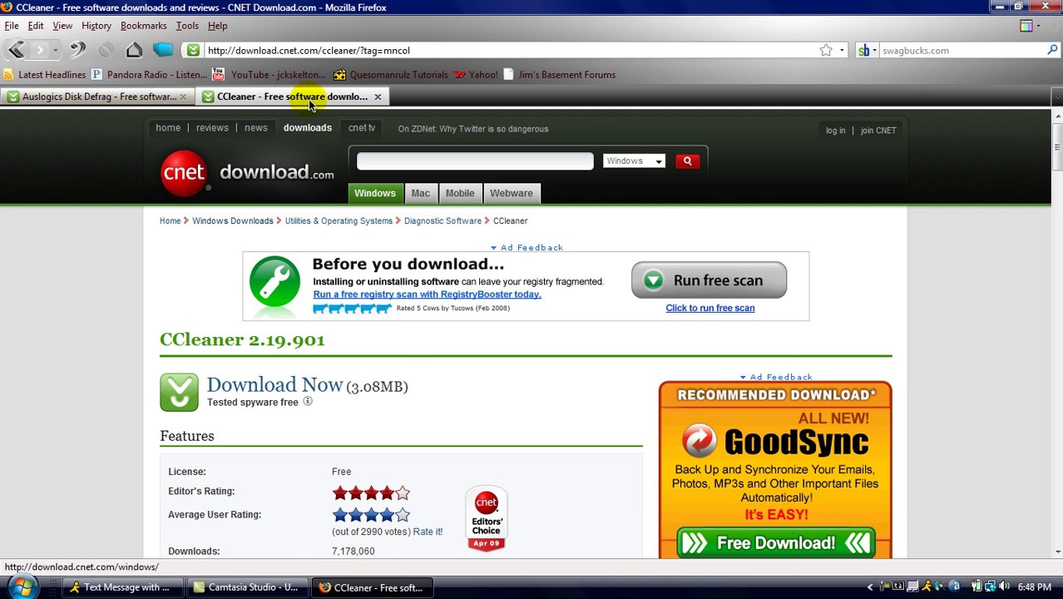
pyautogui.click(164, 100)
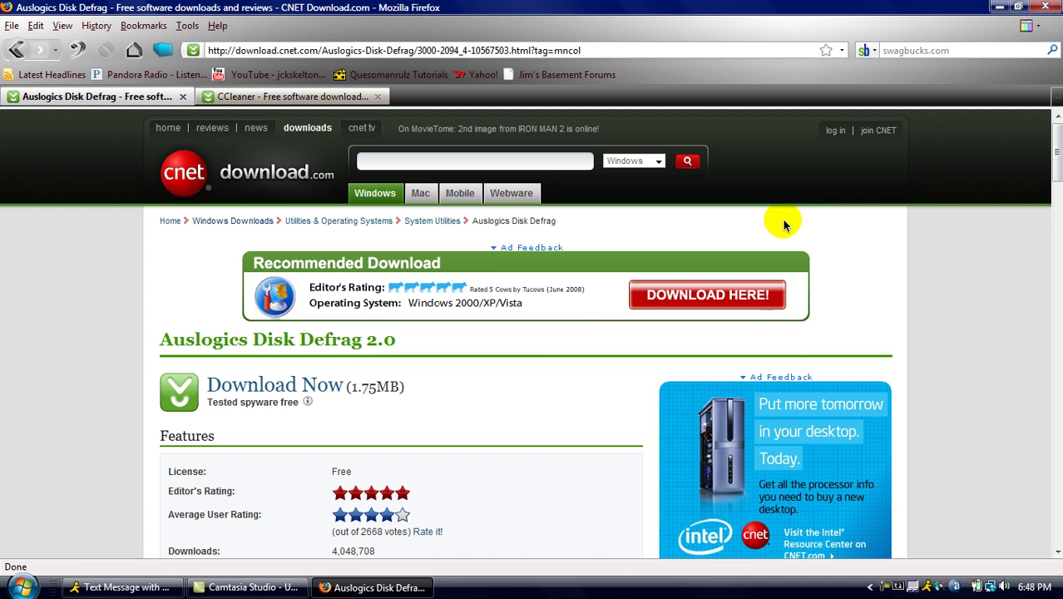